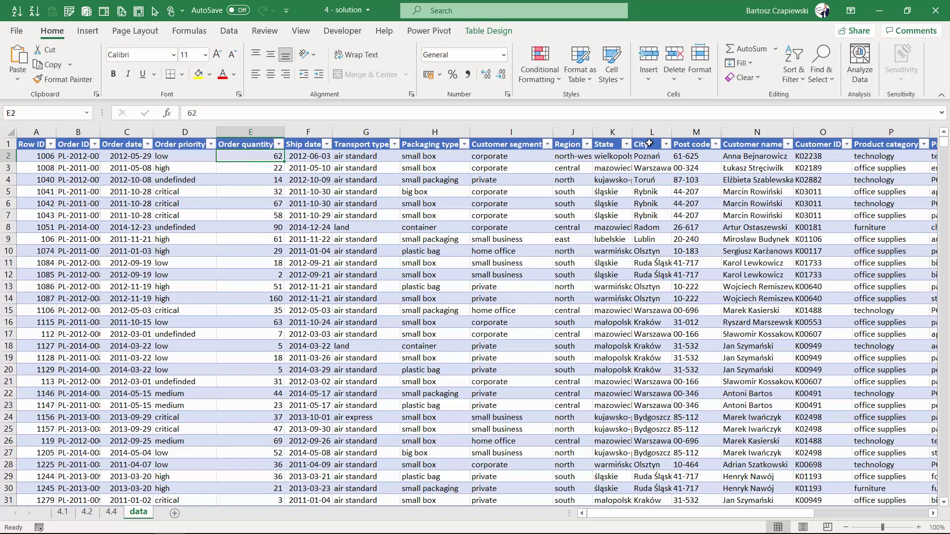
Step: Insert a PivotTable from Table1 on a new worksheet
{"action": "left_click", "coordinate": [607, 126]}
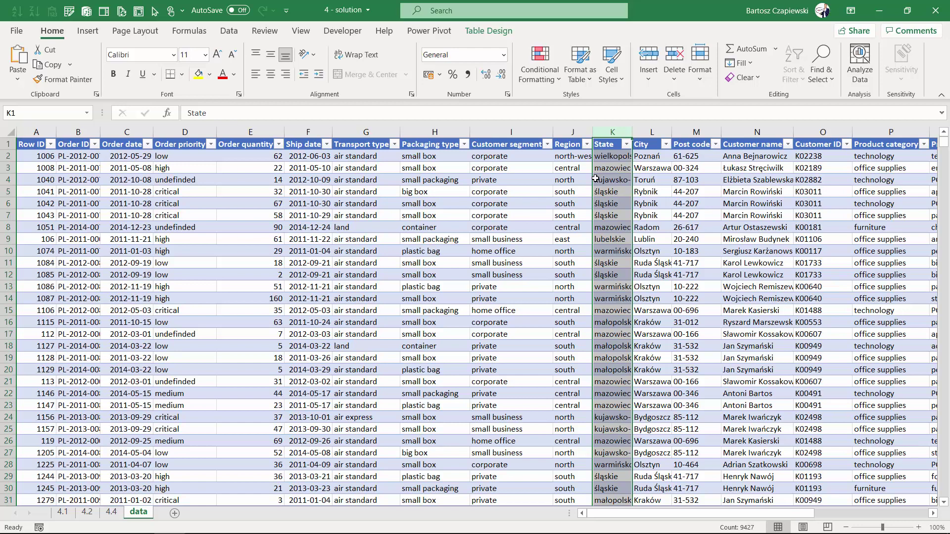
{"action": "left_click_drag", "start_coordinate": [595, 179], "coordinate": [386, 155]}
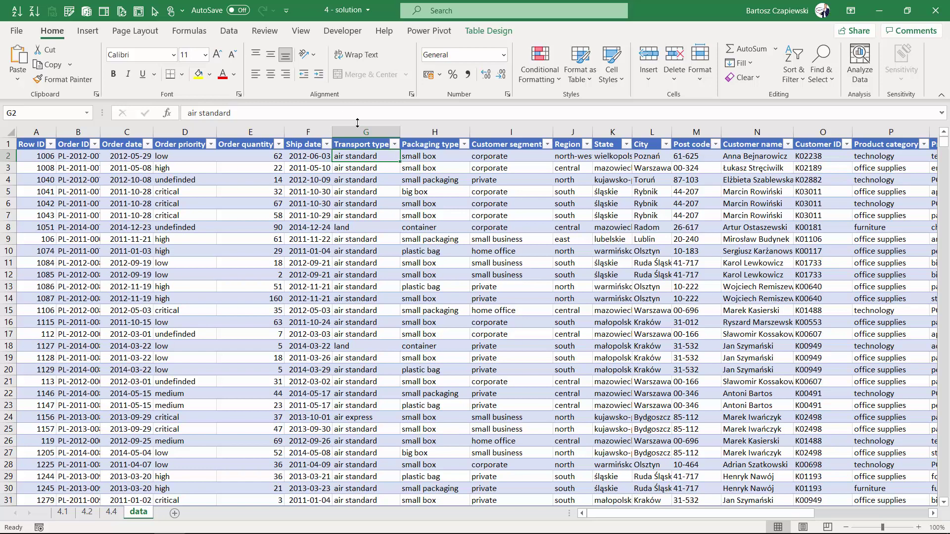
{"action": "left_click", "coordinate": [228, 32]}
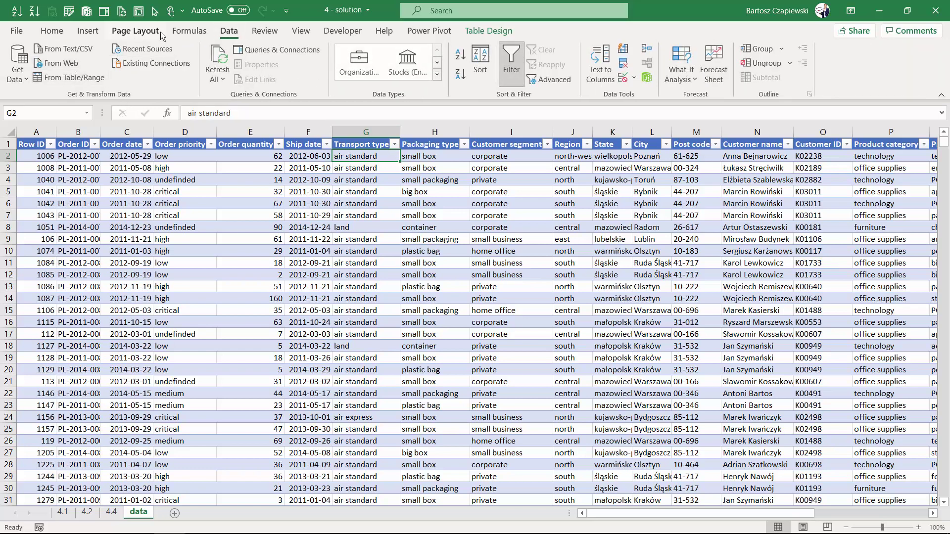
{"action": "left_click", "coordinate": [87, 31]}
{"action": "left_click", "coordinate": [22, 59]}
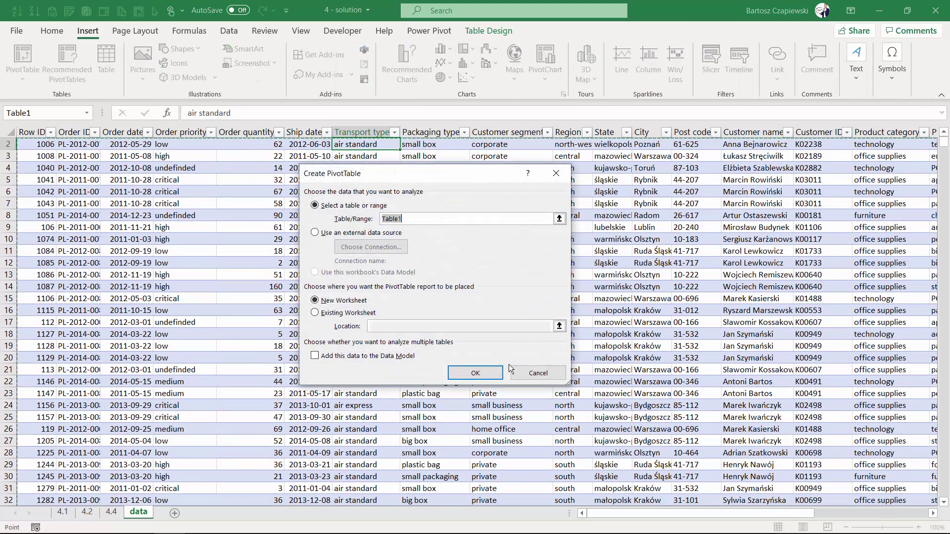
{"action": "left_click", "coordinate": [475, 373]}
Step: Add State as pivot rows and Sales as summed values
{"action": "scroll", "coordinate": [769, 267], "scroll_direction": "down", "scroll_amount": 4}
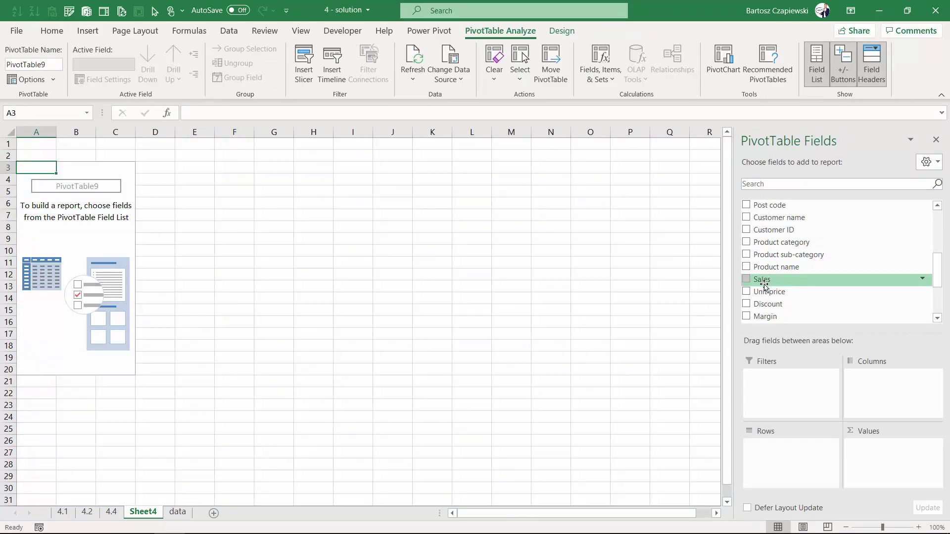
{"action": "scroll", "coordinate": [773, 266], "scroll_direction": "down", "scroll_amount": 2}
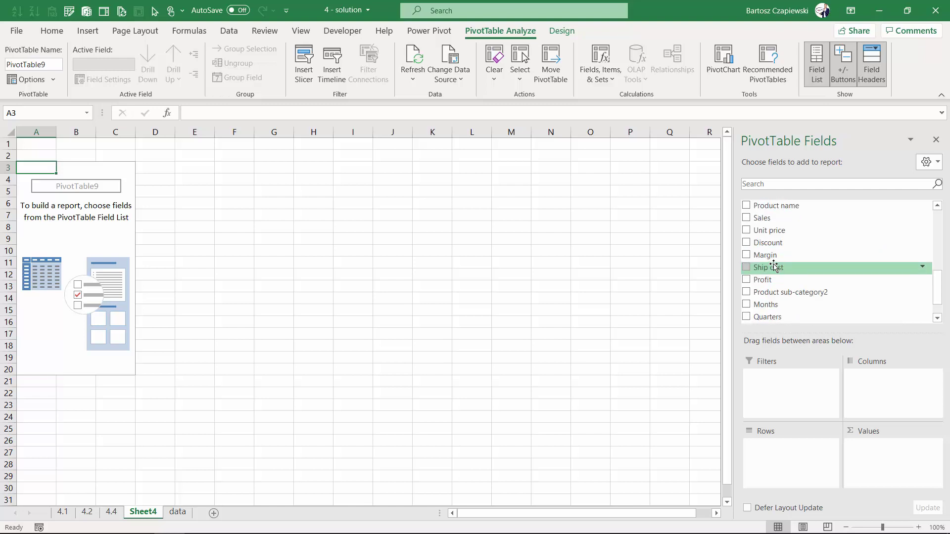
{"action": "scroll", "coordinate": [771, 264], "scroll_direction": "up", "scroll_amount": 3}
{"action": "left_click", "coordinate": [746, 209]}
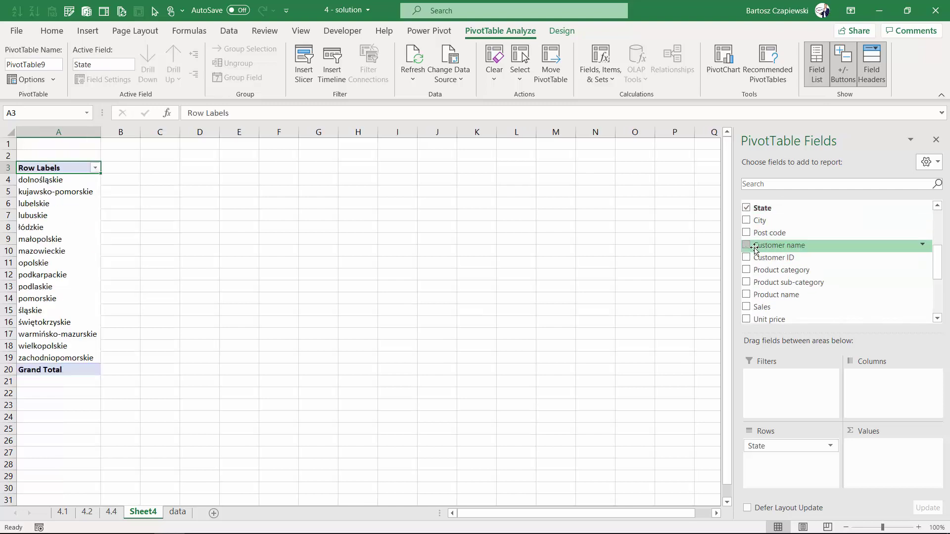
{"action": "left_click", "coordinate": [746, 306]}
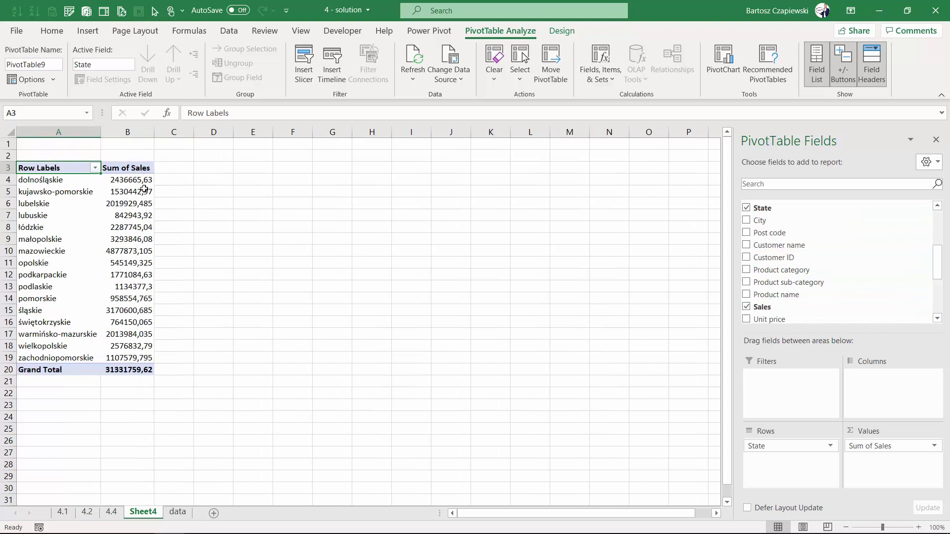
Step: Format Sum of Sales as Number with 0 decimals and thousands separators, sorted largest to smallest
{"action": "right_click", "coordinate": [138, 181]}
{"action": "left_click", "coordinate": [183, 227]}
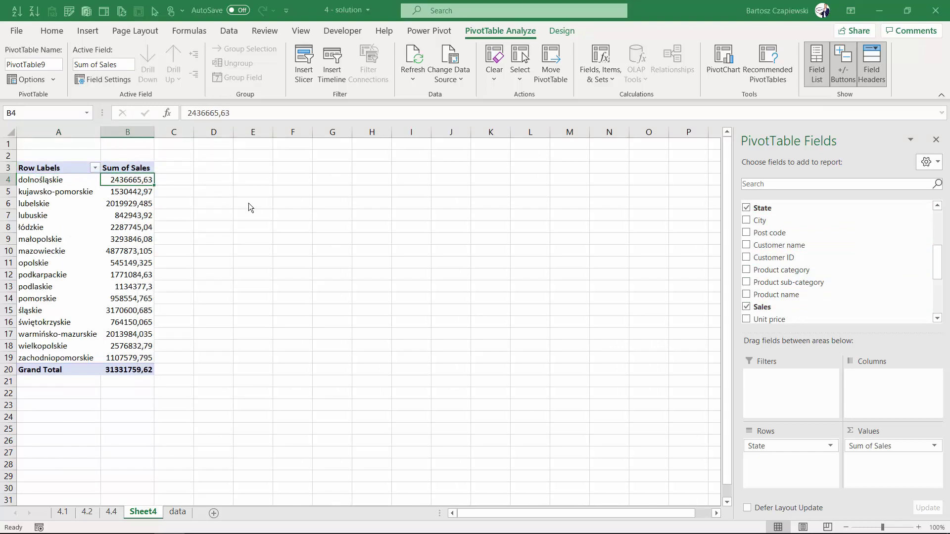
{"action": "left_click", "coordinate": [54, 130]}
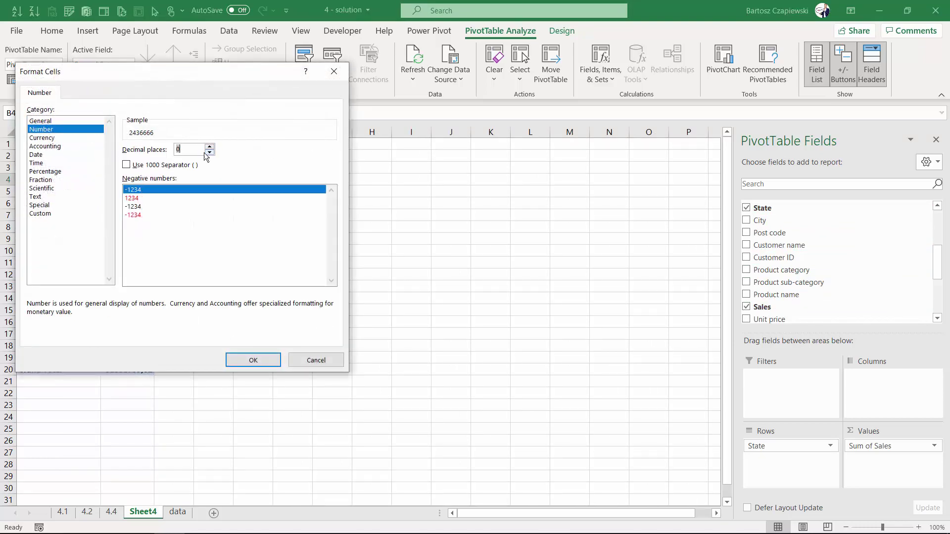
{"action": "left_click", "coordinate": [127, 164]}
{"action": "left_click", "coordinate": [253, 360]}
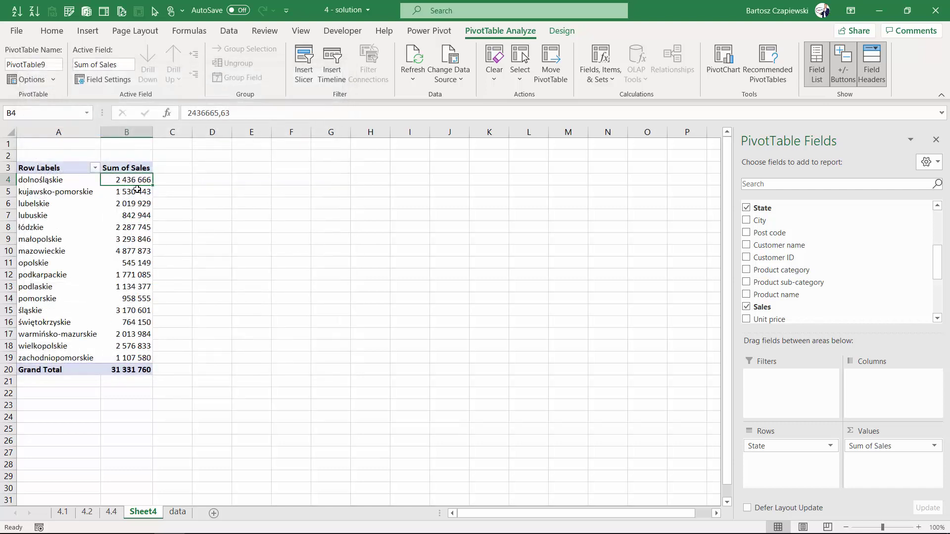
{"action": "left_click", "coordinate": [34, 13]}
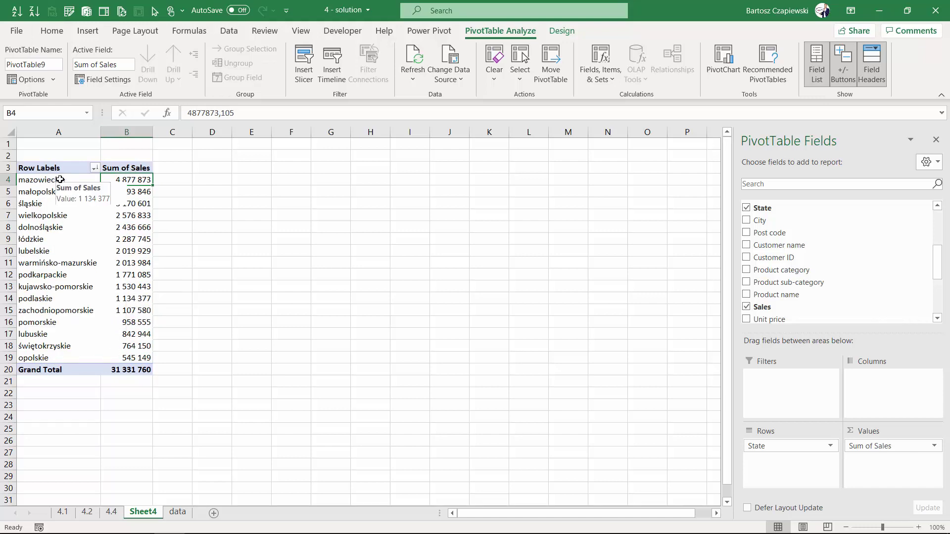
Step: Group the five top-selling states, mazowieckie through wielkopolskie, into Group1
{"action": "left_click_drag", "start_coordinate": [60, 182], "coordinate": [64, 228]}
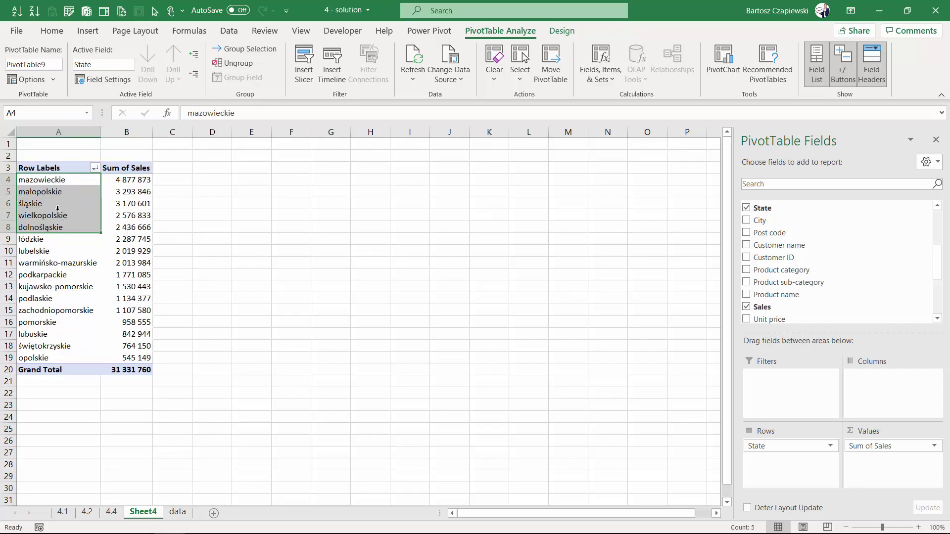
{"action": "right_click", "coordinate": [59, 182]}
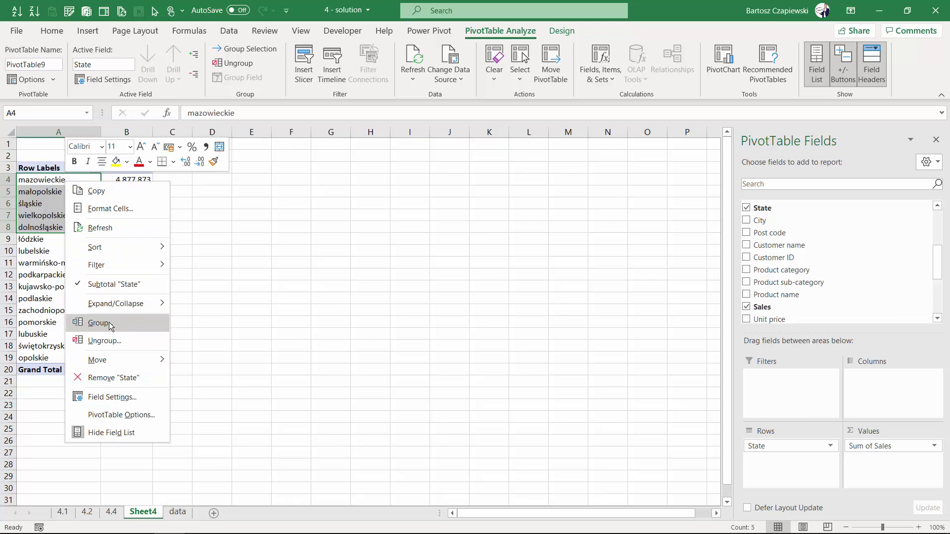
{"action": "left_click", "coordinate": [110, 325]}
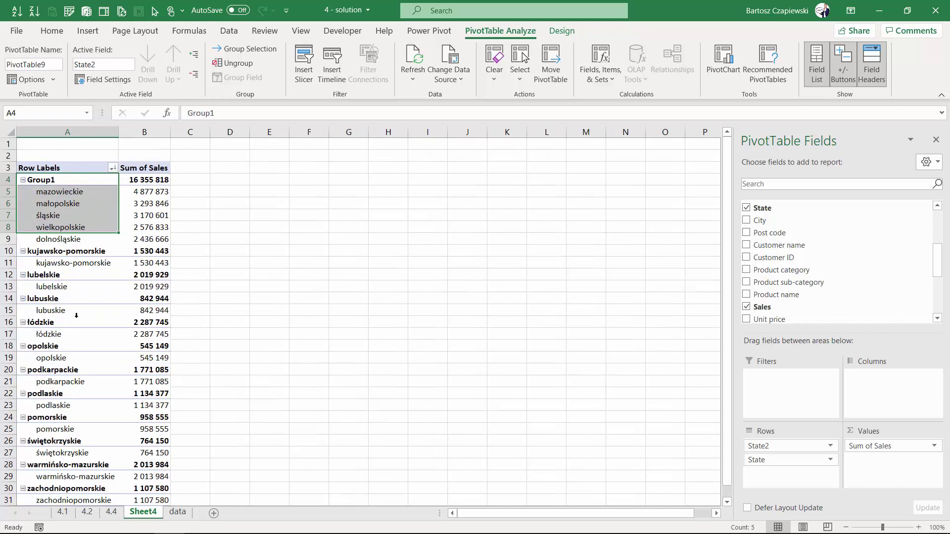
{"action": "scroll", "coordinate": [76, 316], "scroll_direction": "down", "scroll_amount": 1}
{"action": "scroll", "coordinate": [79, 316], "scroll_direction": "up", "scroll_amount": 1}
{"action": "scroll", "coordinate": [60, 324], "scroll_direction": "down", "scroll_amount": 1}
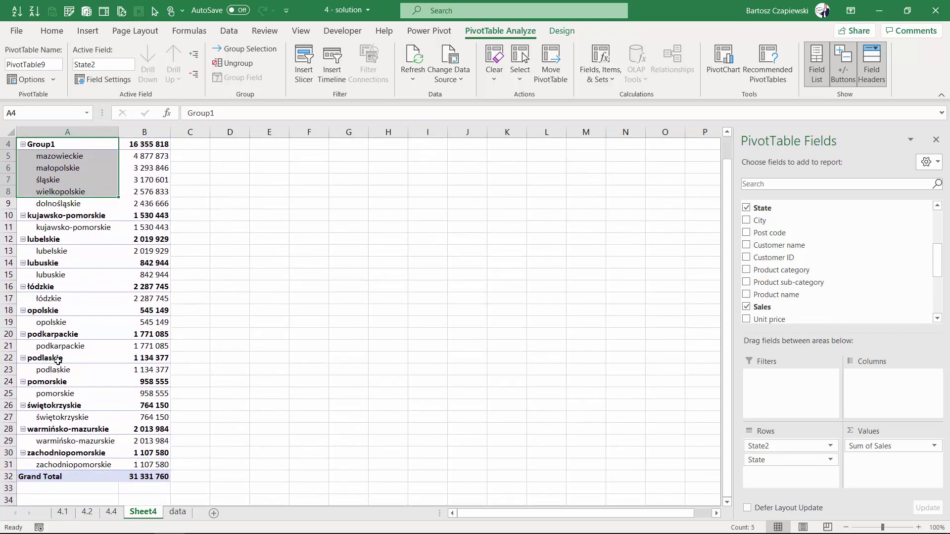
{"action": "scroll", "coordinate": [63, 336], "scroll_direction": "up", "scroll_amount": 1}
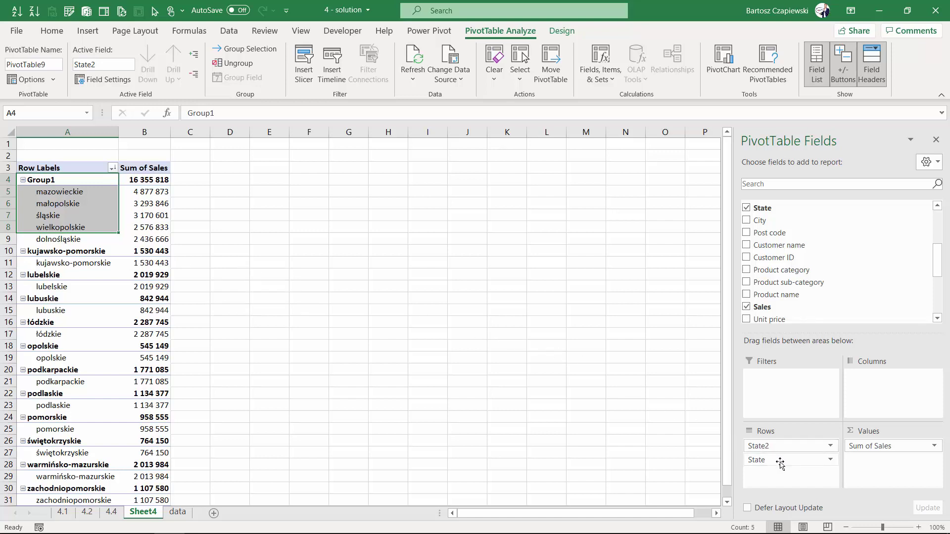
Step: Remove the original State field from rows and rename Group1 to 'TOP 5 states'
{"action": "left_click_drag", "start_coordinate": [780, 463], "coordinate": [528, 387]}
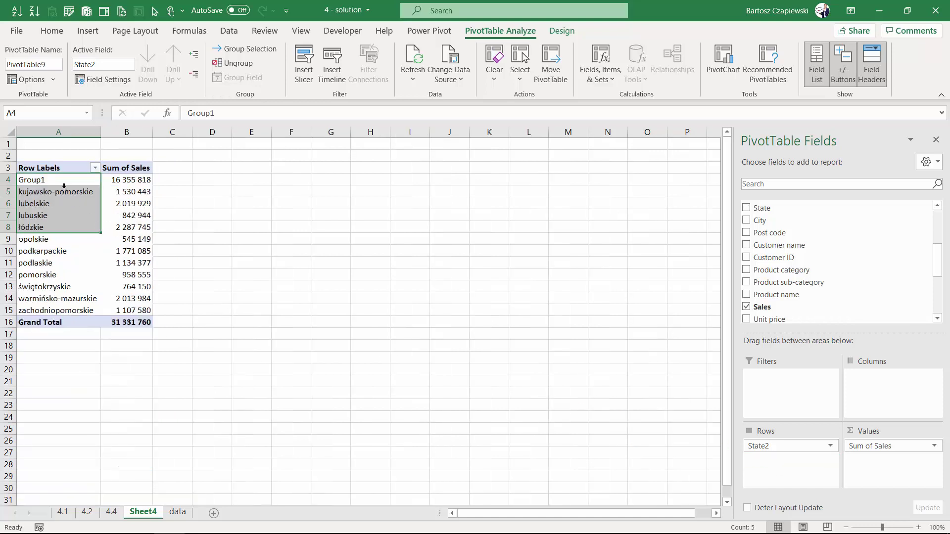
{"action": "left_click_drag", "start_coordinate": [64, 184], "coordinate": [45, 180]}
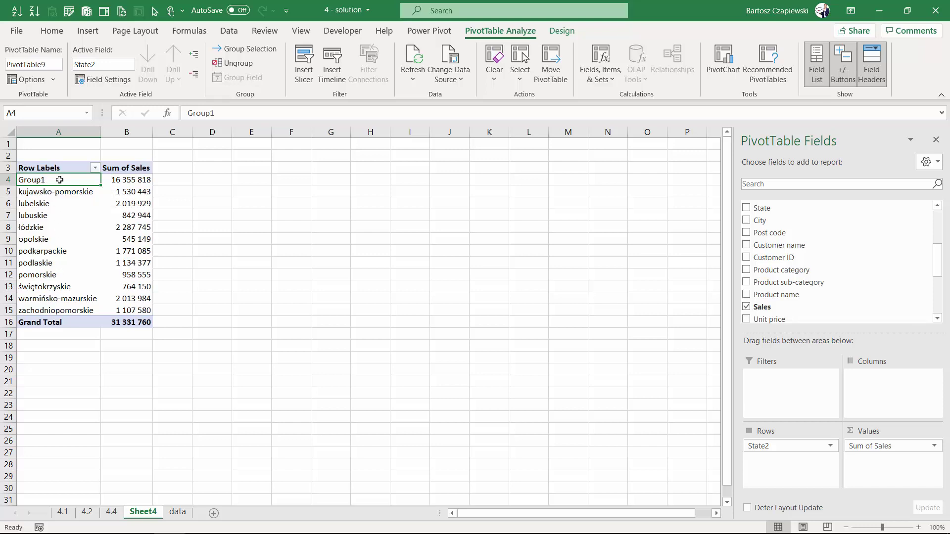
{"action": "type", "text": "TOP 5 "}
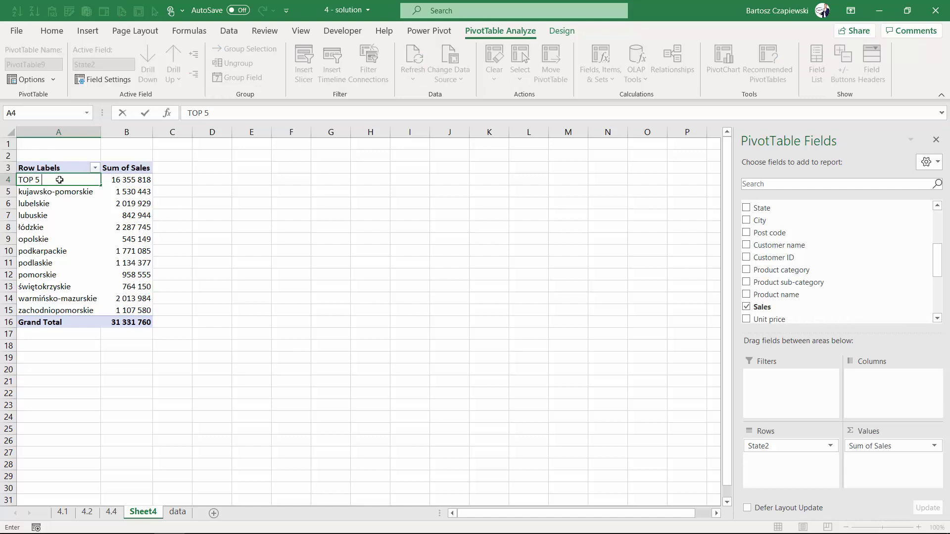
{"action": "type", "text": "states"}
{"action": "key", "text": "Return"}
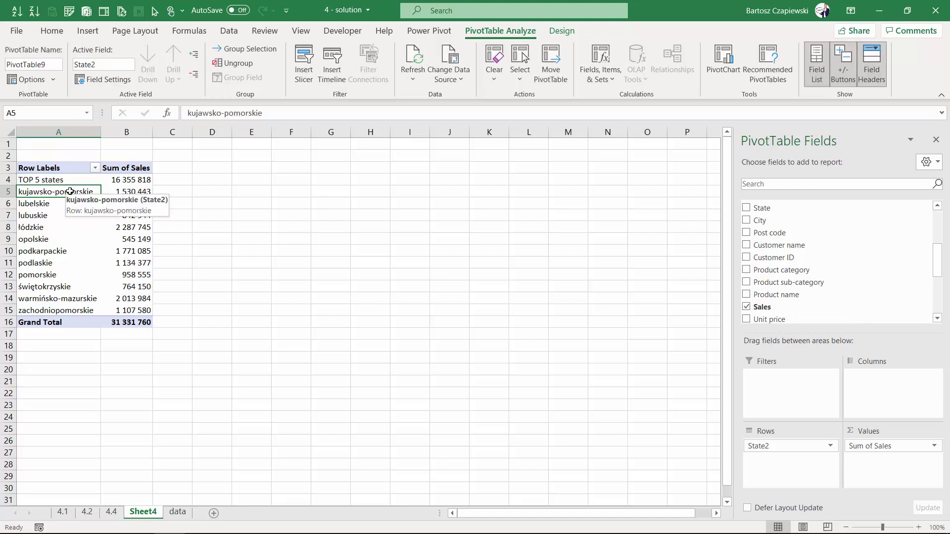
Step: Group all remaining states into a second group named 'Other'
{"action": "left_click_drag", "start_coordinate": [68, 193], "coordinate": [69, 310]}
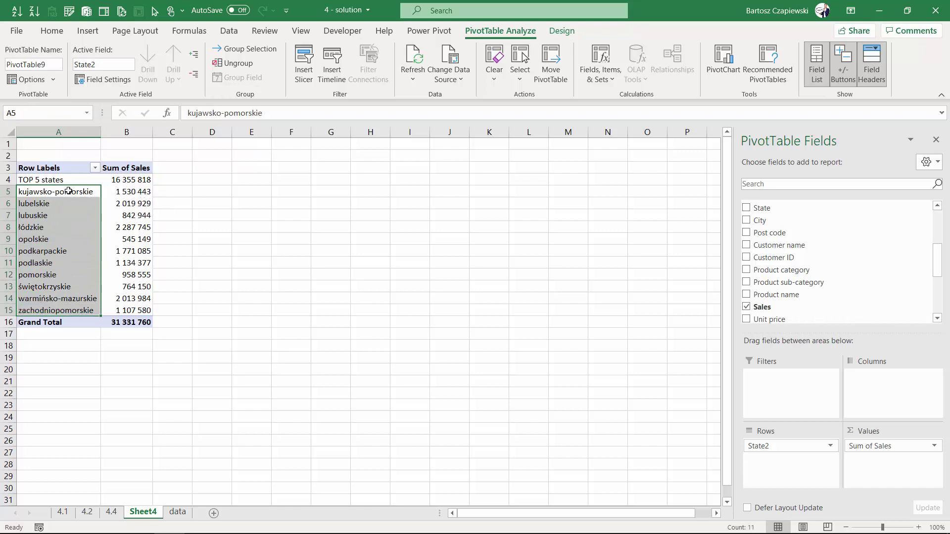
{"action": "right_click", "coordinate": [68, 191]}
{"action": "left_click", "coordinate": [110, 333]}
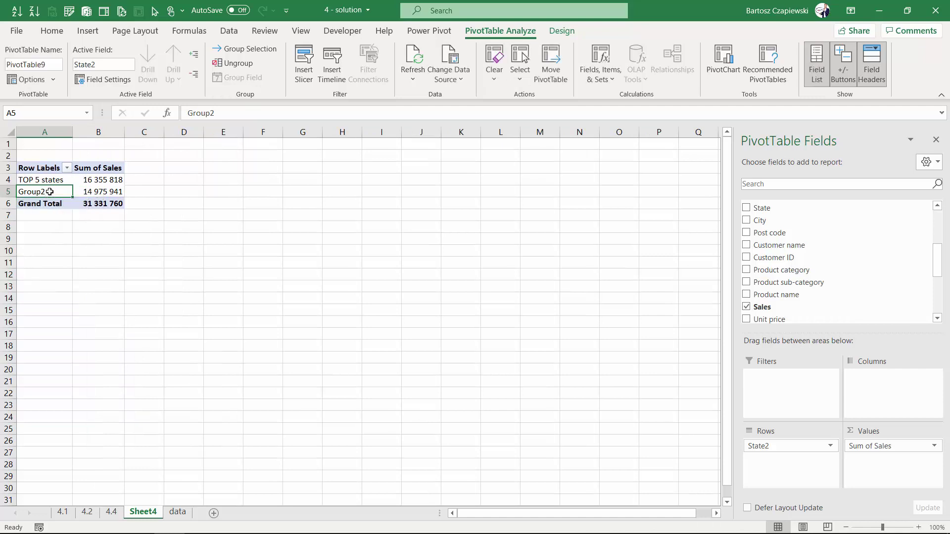
{"action": "type", "text": "Other"}
{"action": "key", "text": "Return"}
{"action": "left_click", "coordinate": [49, 192]}
Step: Place State in Rows below State2 so each state appears within TOP 5 states and Other
{"action": "mouse_move", "coordinate": [938, 261]}
{"action": "left_mouse_down"}
{"action": "mouse_move", "coordinate": [940, 299]}
{"action": "mouse_move", "coordinate": [940, 243]}
{"action": "left_mouse_up"}
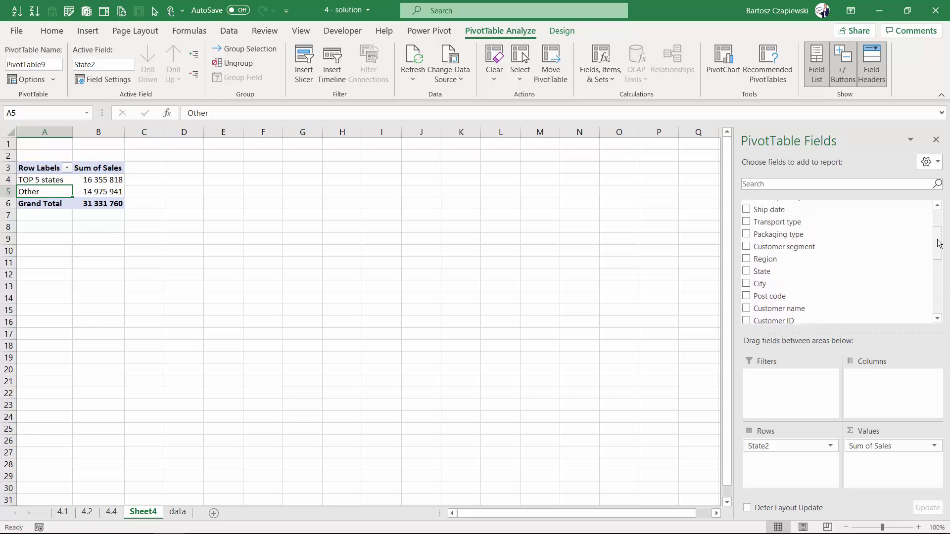
{"action": "left_click_drag", "start_coordinate": [762, 271], "coordinate": [770, 458]}
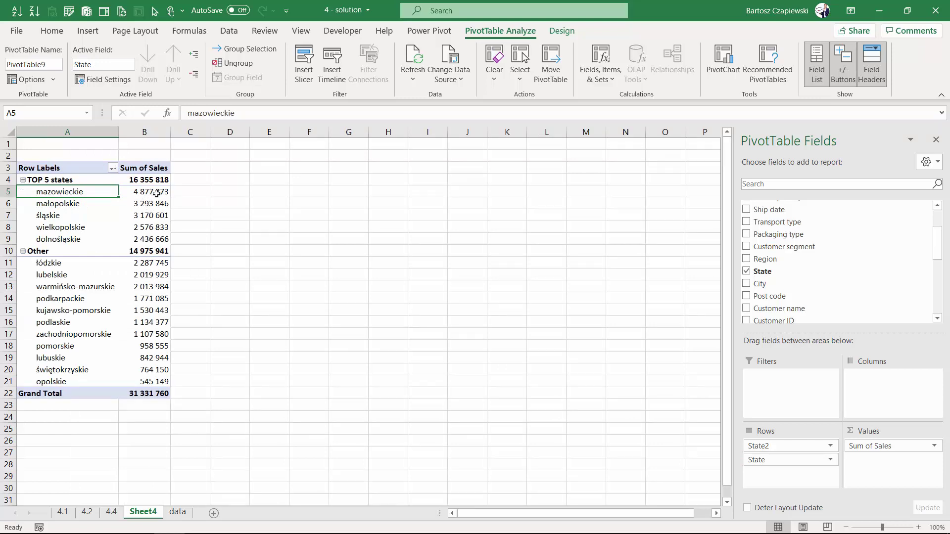
{"action": "left_click", "coordinate": [133, 181]}
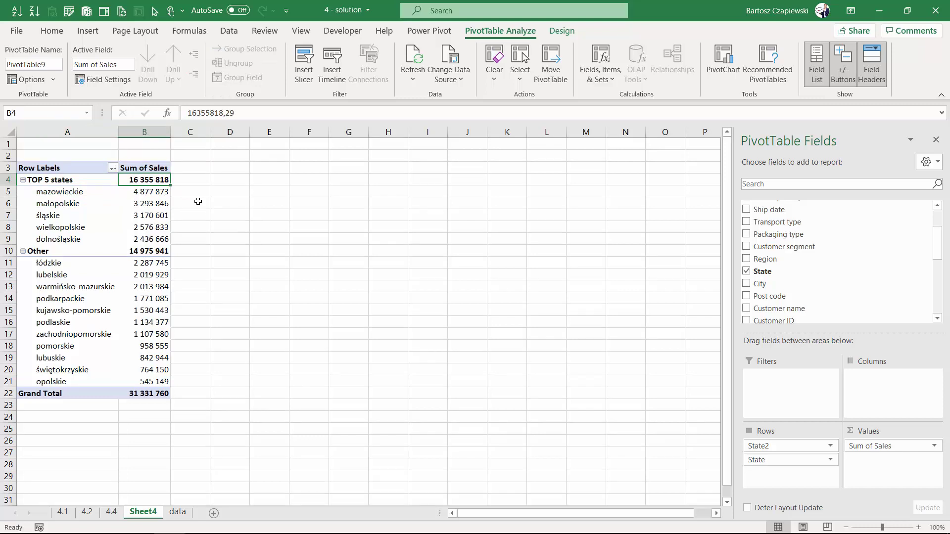
{"action": "mouse_move", "coordinate": [156, 206]}
{"action": "left_click_drag", "start_coordinate": [940, 246], "coordinate": [938, 301]}
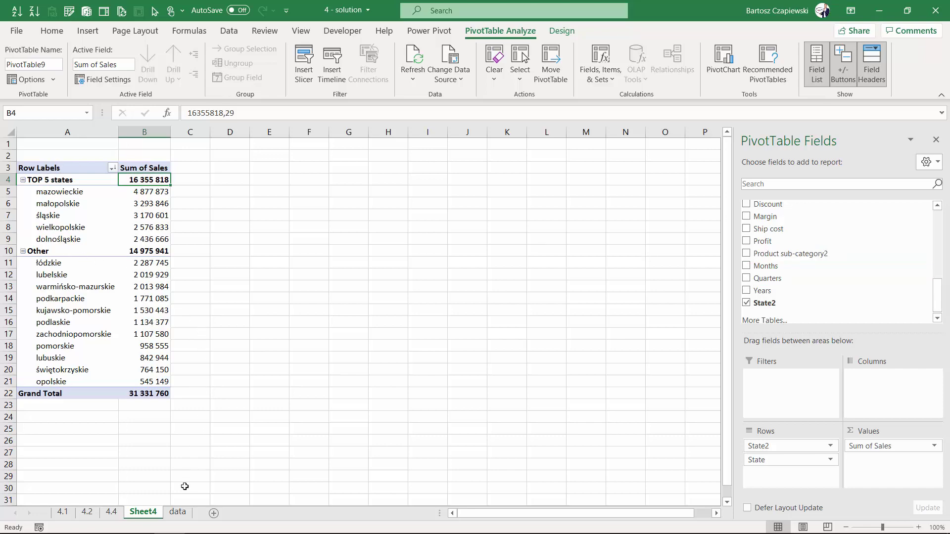
{"action": "left_click", "coordinate": [178, 512]}
{"action": "scroll", "coordinate": [181, 295], "scroll_direction": "up", "scroll_amount": 1}
{"action": "left_click", "coordinate": [181, 251]}
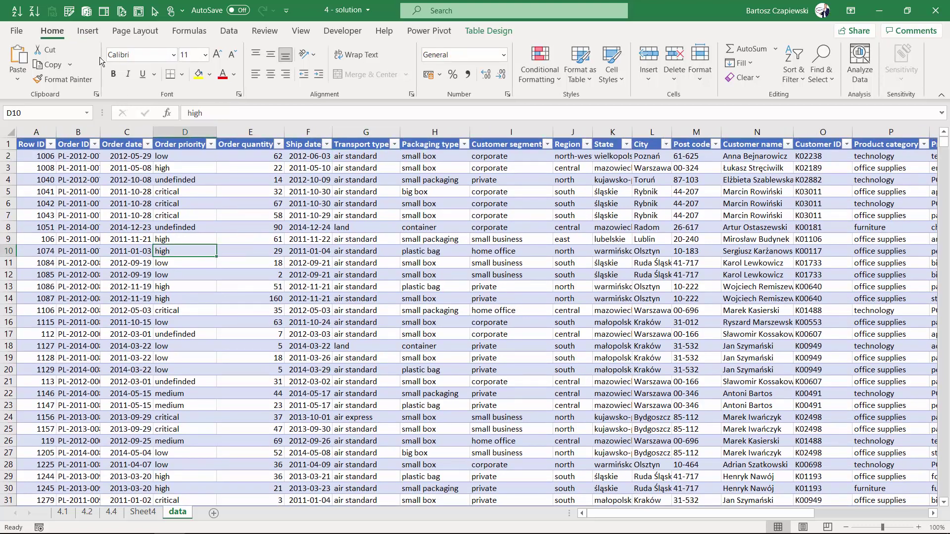
{"action": "left_click", "coordinate": [87, 30]}
{"action": "left_click", "coordinate": [22, 55]}
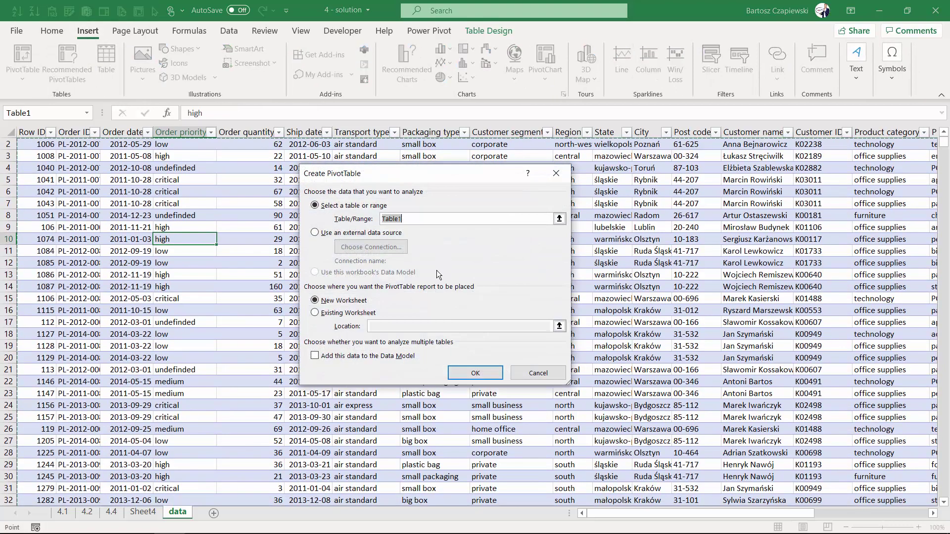
{"action": "left_click", "coordinate": [491, 372]}
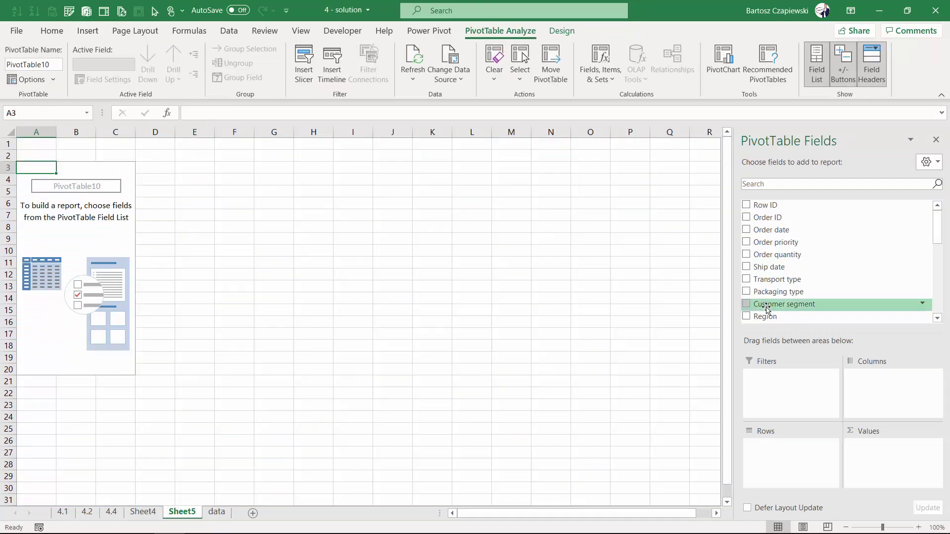
{"action": "scroll", "coordinate": [786, 269], "scroll_direction": "down", "scroll_amount": 8}
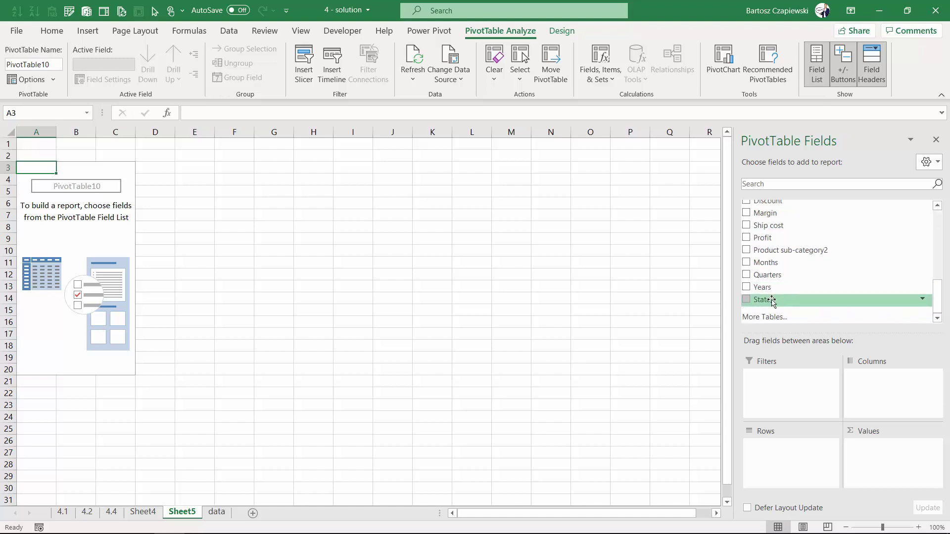
{"action": "left_click_drag", "start_coordinate": [773, 299], "coordinate": [759, 448]}
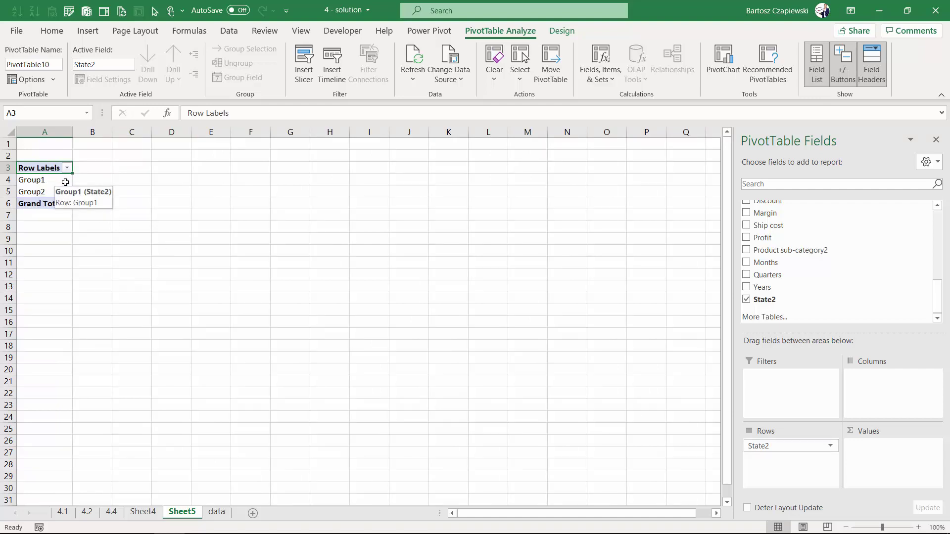
{"action": "right_click", "coordinate": [180, 513]}
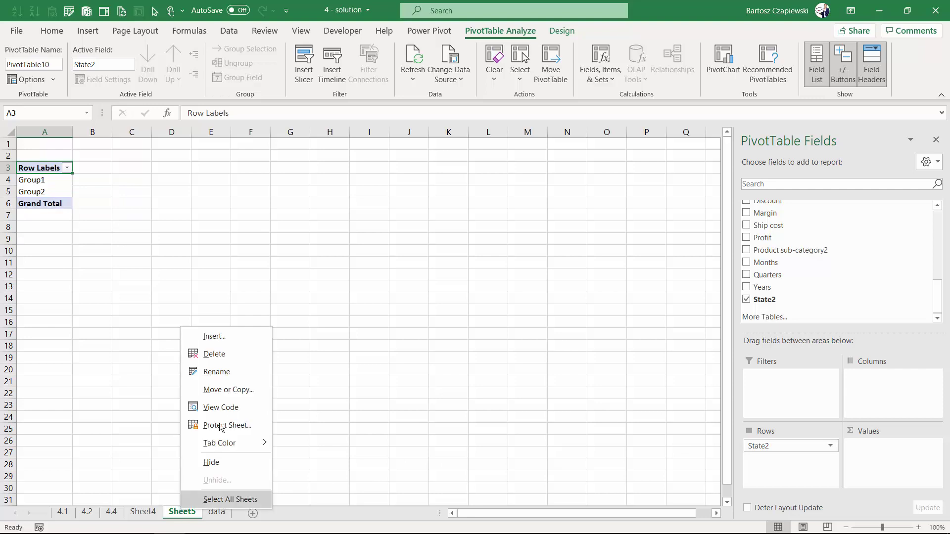
{"action": "left_click", "coordinate": [195, 354]}
{"action": "left_click", "coordinate": [456, 307]}
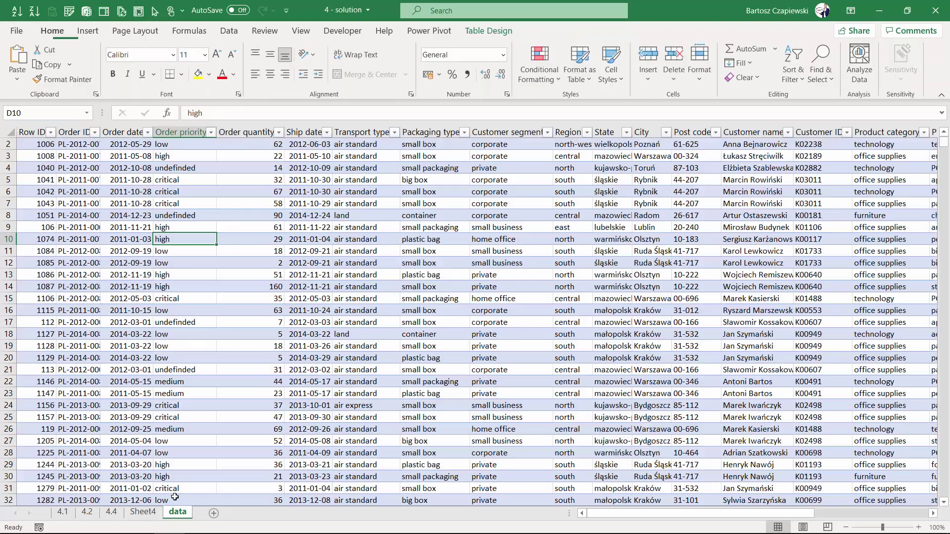
{"action": "left_click", "coordinate": [143, 513]}
Step: Copy the grouped pivot table A3:B22 and paste it at cell E3
{"action": "left_click", "coordinate": [52, 168]}
{"action": "left_click_drag", "start_coordinate": [52, 167], "coordinate": [148, 393]}
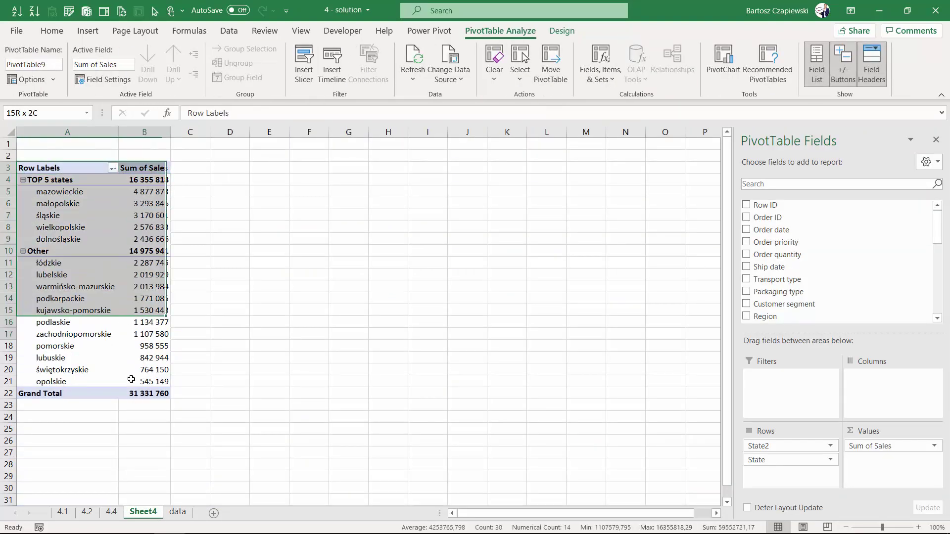
{"action": "key", "text": "ctrl+c"}
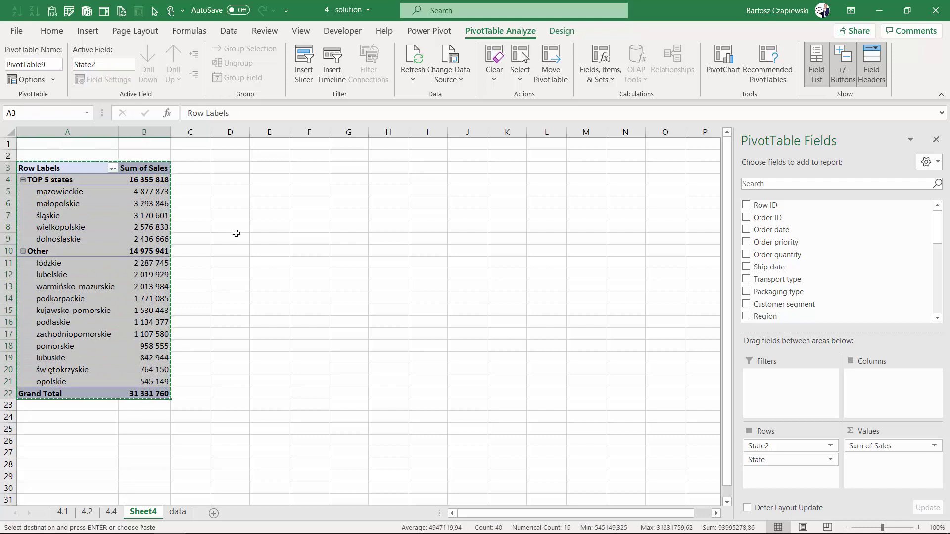
{"action": "left_click", "coordinate": [275, 171]}
{"action": "key", "text": "ctrl+v"}
Step: Autofit columns E and F so the copied pivot's names and numbers show fully
{"action": "double_click", "coordinate": [329, 132]}
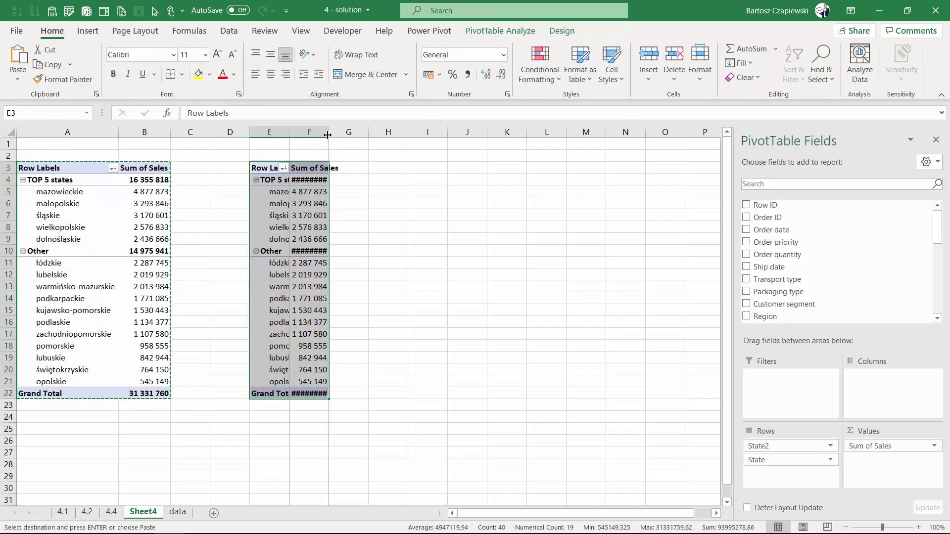
{"action": "double_click", "coordinate": [288, 132]}
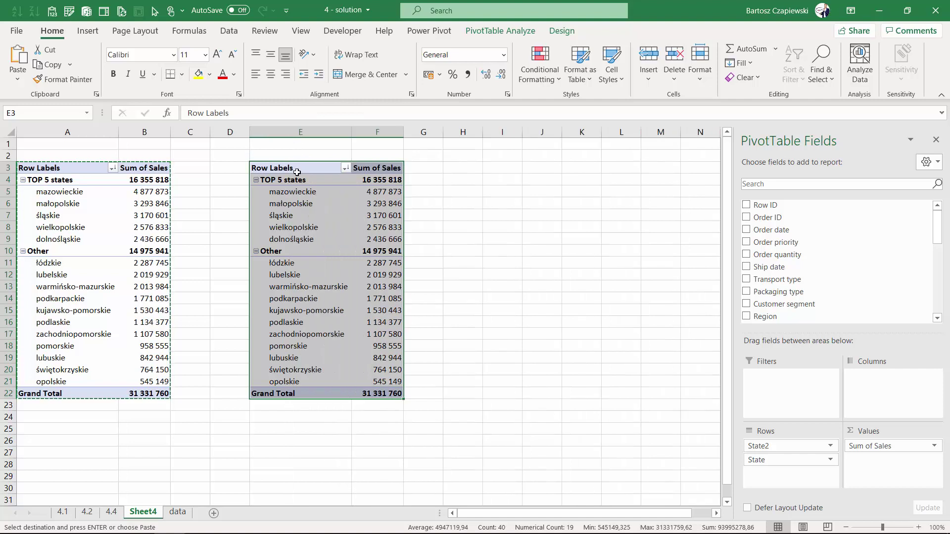
{"action": "left_click", "coordinate": [298, 180]}
{"action": "left_click", "coordinate": [287, 252]}
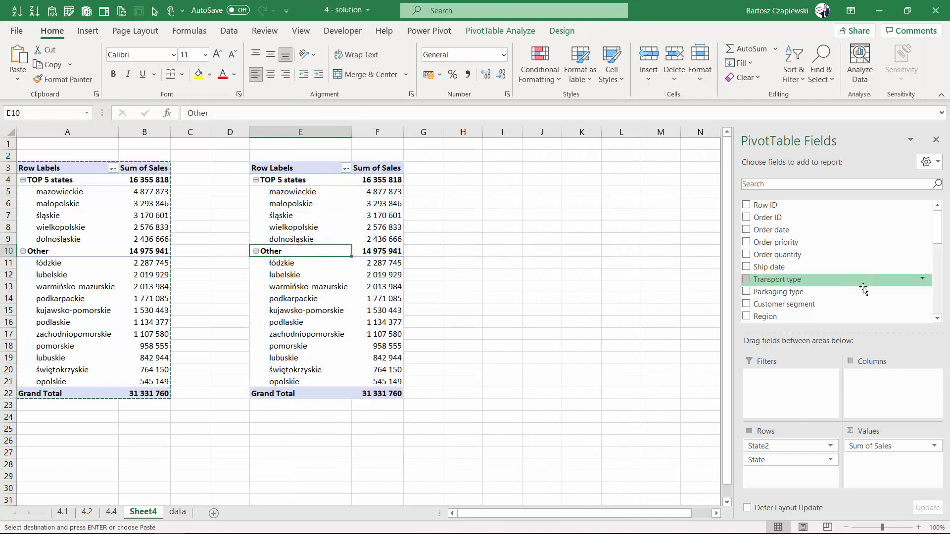
Step: Give the copy's State2 field the custom name 'Top5 states vs other' in Field Settings
{"action": "left_click", "coordinate": [831, 447]}
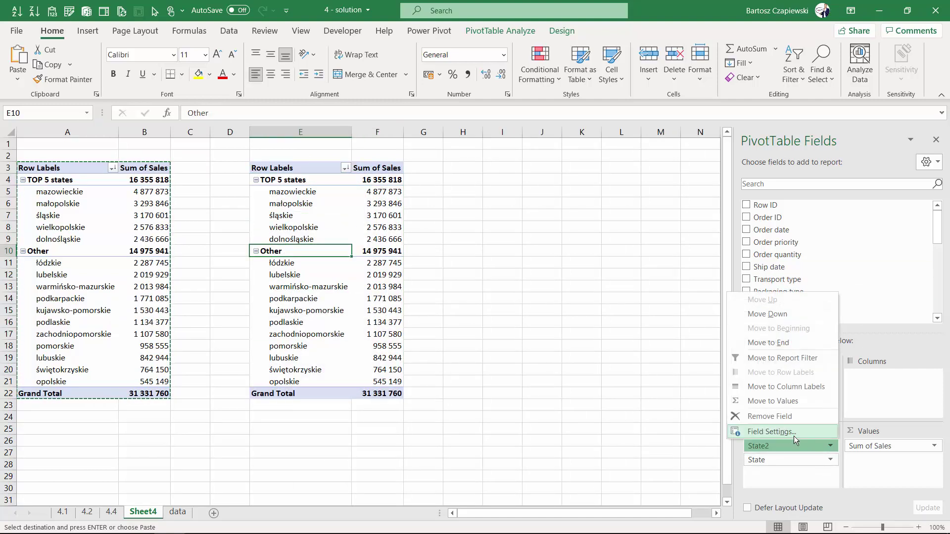
{"action": "left_click", "coordinate": [787, 432]}
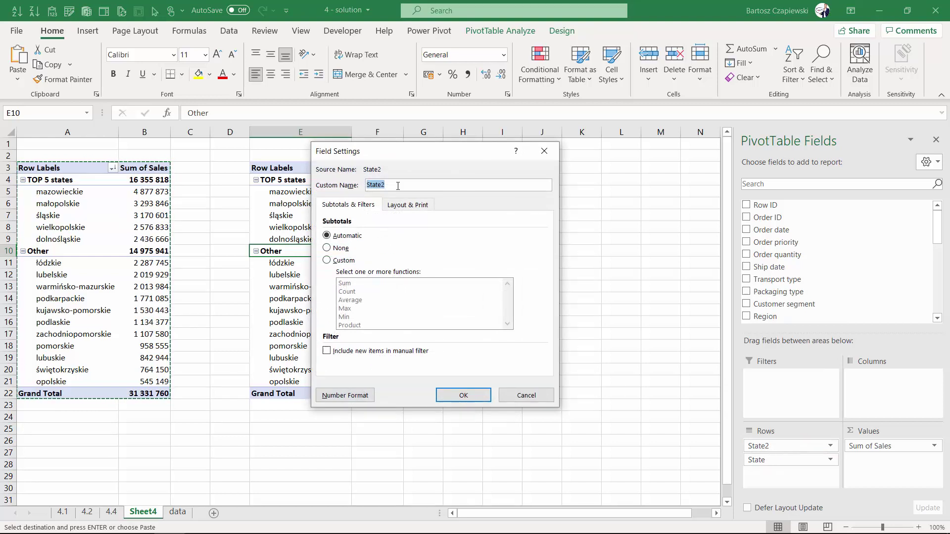
{"action": "type", "text": "T"}
{"action": "type", "text": "vs other"}
{"action": "left_click", "coordinate": [464, 396]}
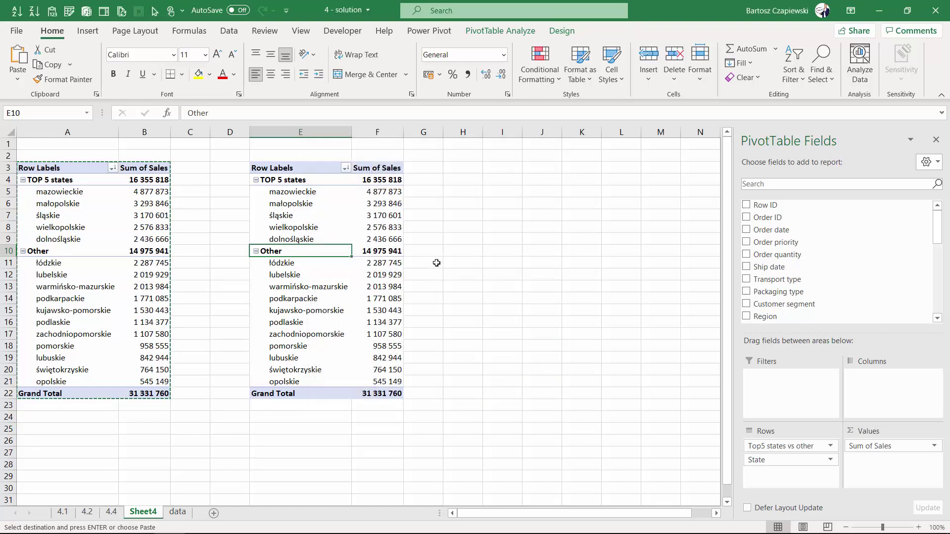